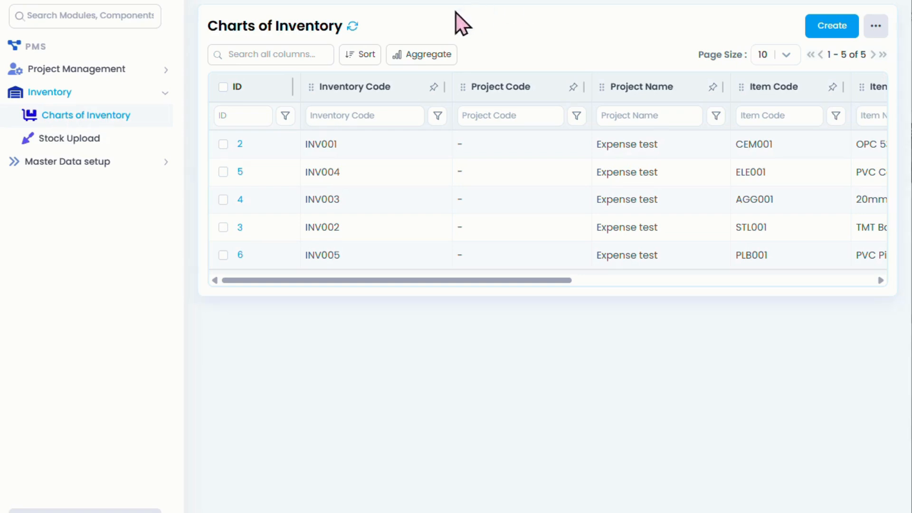
# Step: Start a new inventory record with inventory code IN001, project Test003 Sample and item ITM015 Diesel
pyautogui.moveTo(415, 281); pyautogui.dragTo(727, 295)
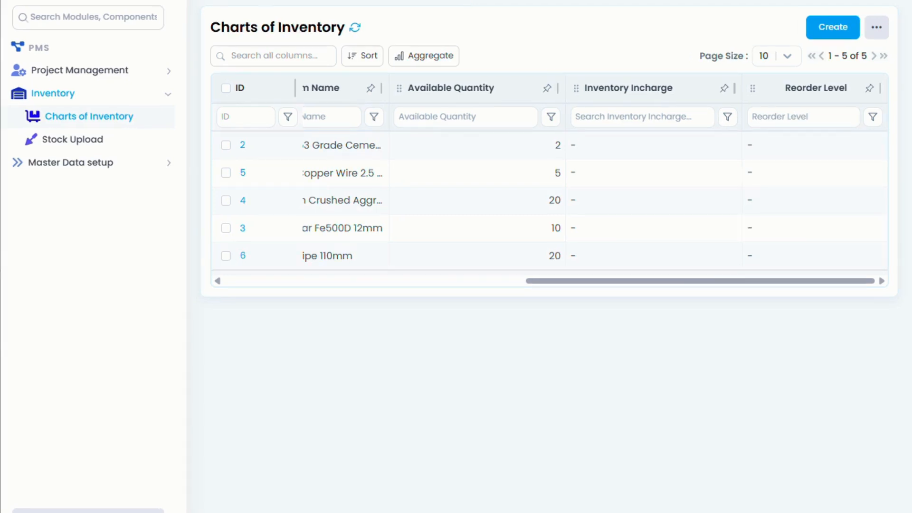
pyautogui.click(822, 30)
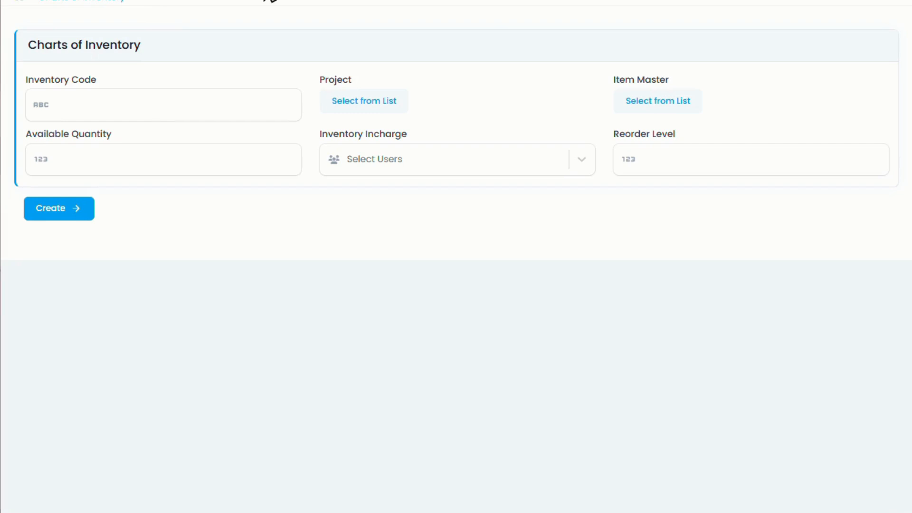
pyautogui.click(154, 116)
pyautogui.write('IN001')
pyautogui.click(380, 102)
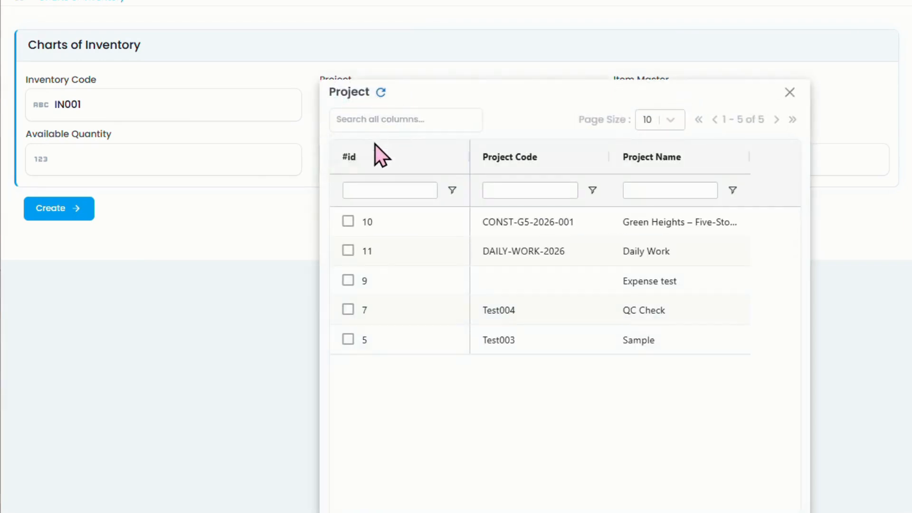
pyautogui.click(347, 339)
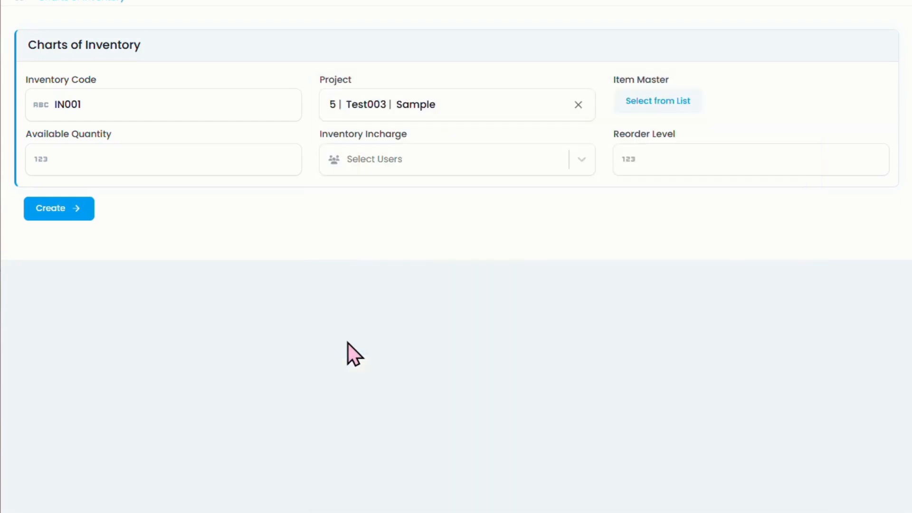
pyautogui.click(663, 105)
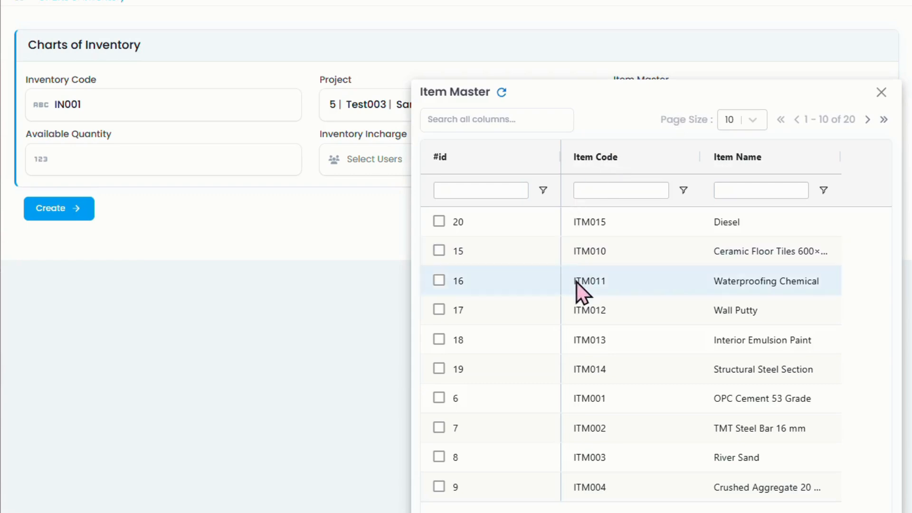
pyautogui.click(439, 223)
# Step: Set the available quantity to 20, assign the first listed Sample user as inventory incharge, and create the record
pyautogui.click(158, 172)
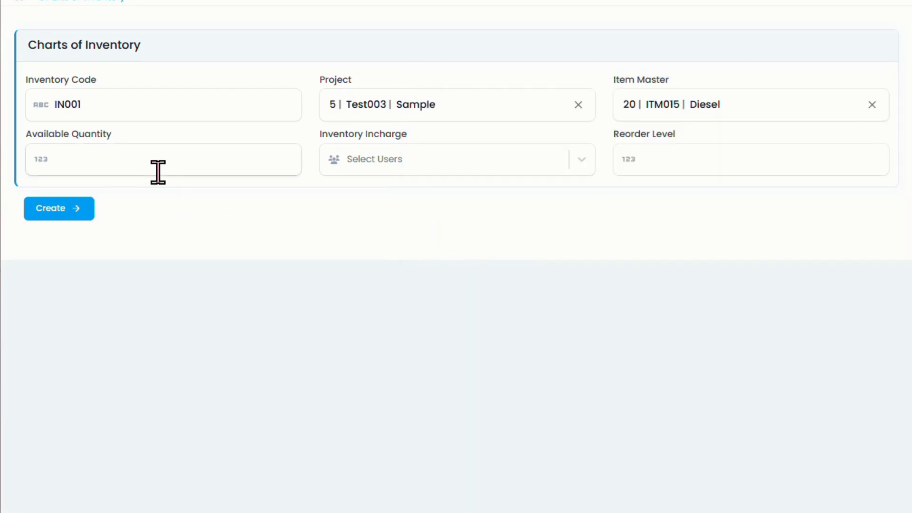
pyautogui.write('20')
pyautogui.click(420, 172)
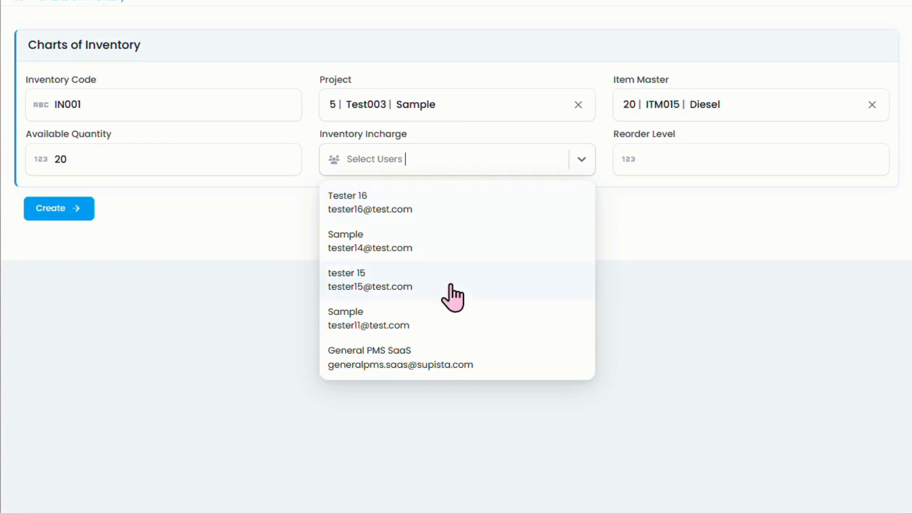
pyautogui.click(456, 247)
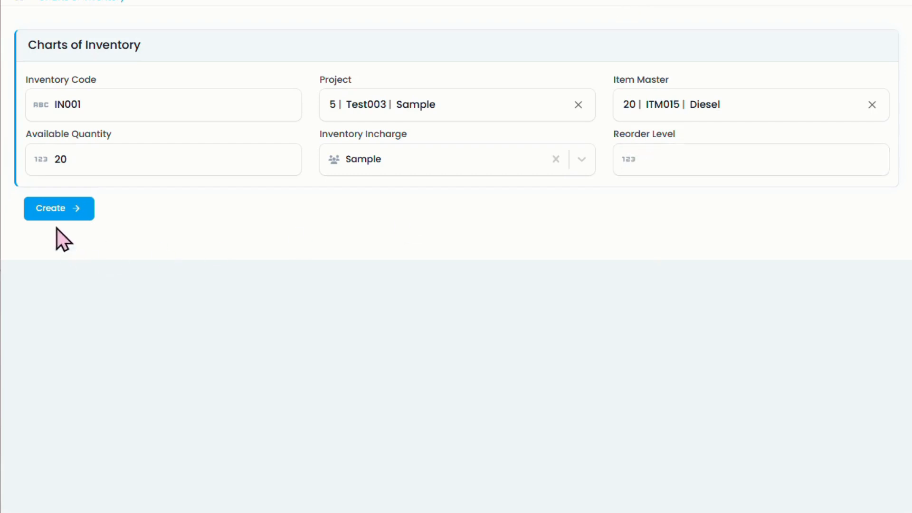
pyautogui.click(54, 210)
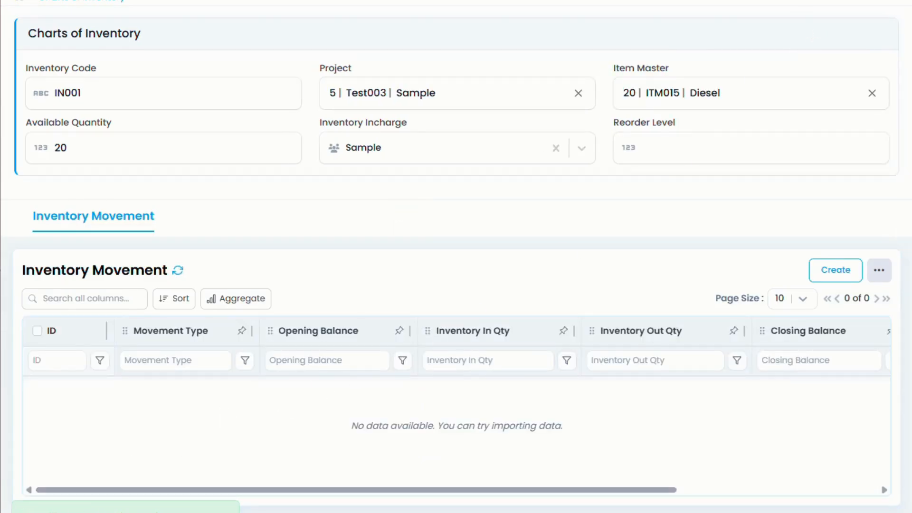
pyautogui.click(892, 2)
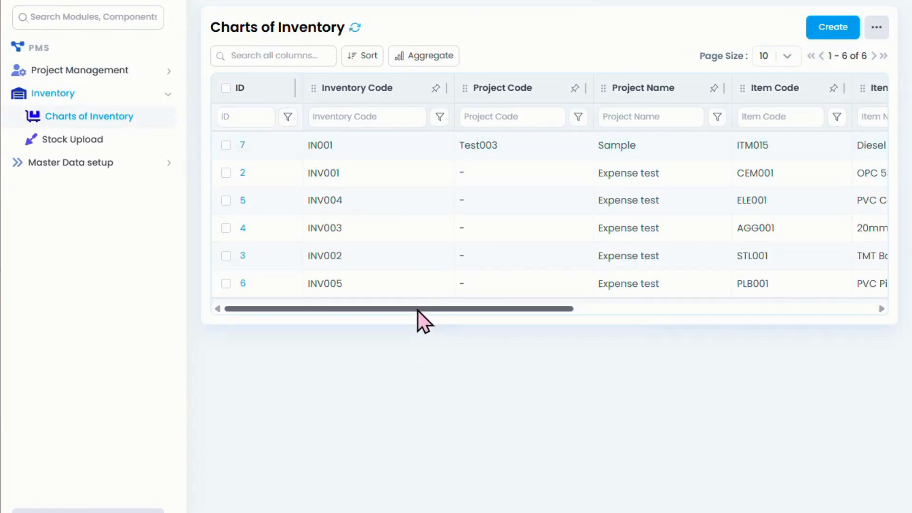
# Step: Pin the Inventory Code column at one edge of the table, switch it to the opposite edge, and unpin it
pyautogui.moveTo(418, 310); pyautogui.dragTo(387, 350)
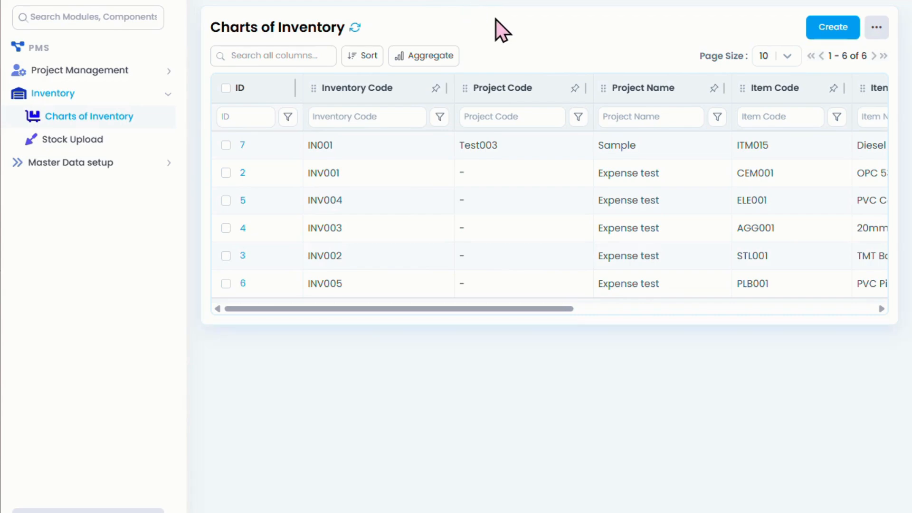
pyautogui.click(435, 90)
pyautogui.moveTo(469, 312); pyautogui.dragTo(586, 319)
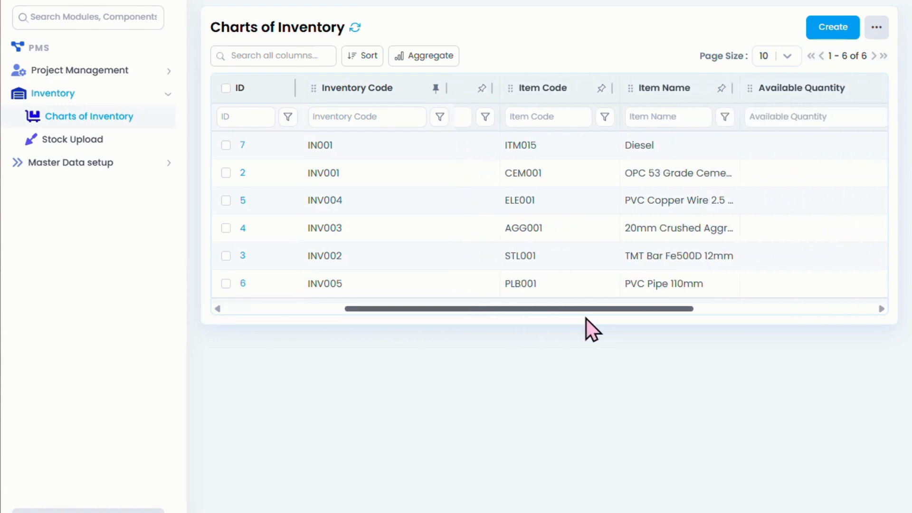
pyautogui.moveTo(417, 305); pyautogui.dragTo(205, 341)
pyautogui.click(436, 88)
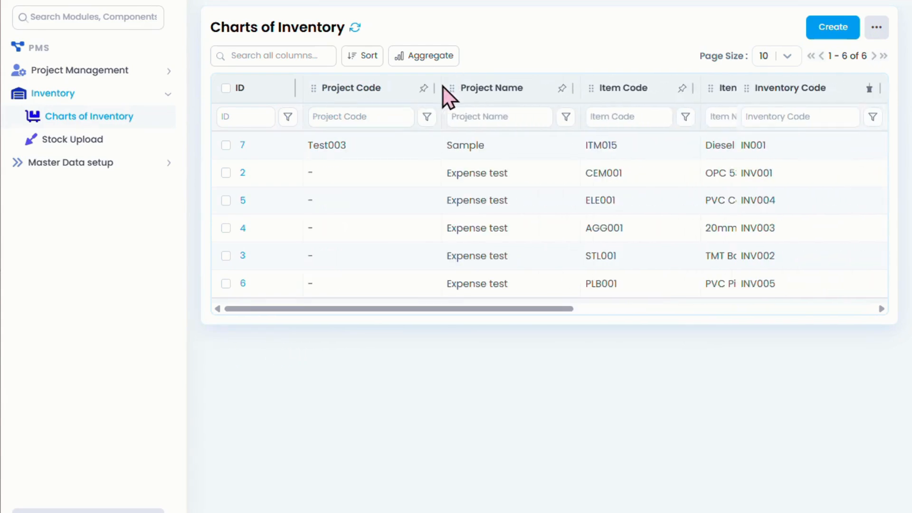
pyautogui.click(871, 90)
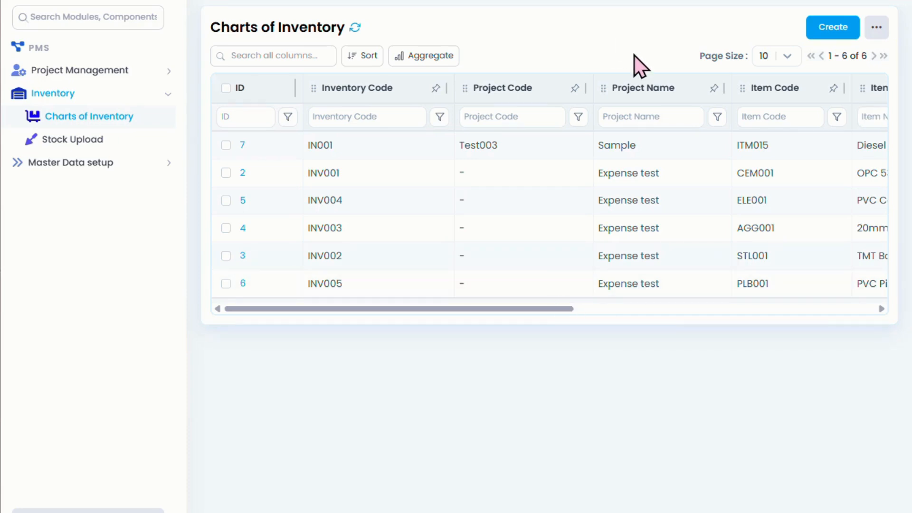
# Step: Filter the inventory list to the project name "Expense test" and clear the filter again
pyautogui.moveTo(669, 173); pyautogui.dragTo(605, 172)
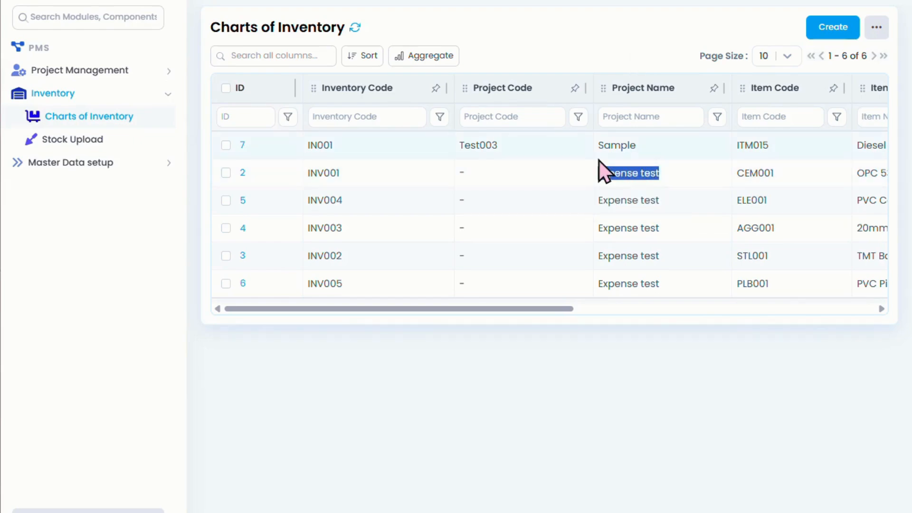
pyautogui.click(629, 21)
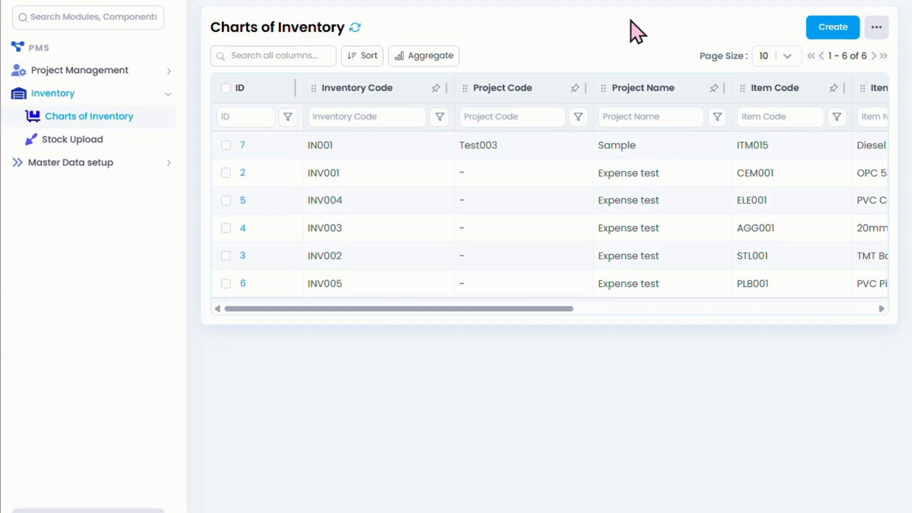
pyautogui.click(654, 113)
pyautogui.write('Expense test')
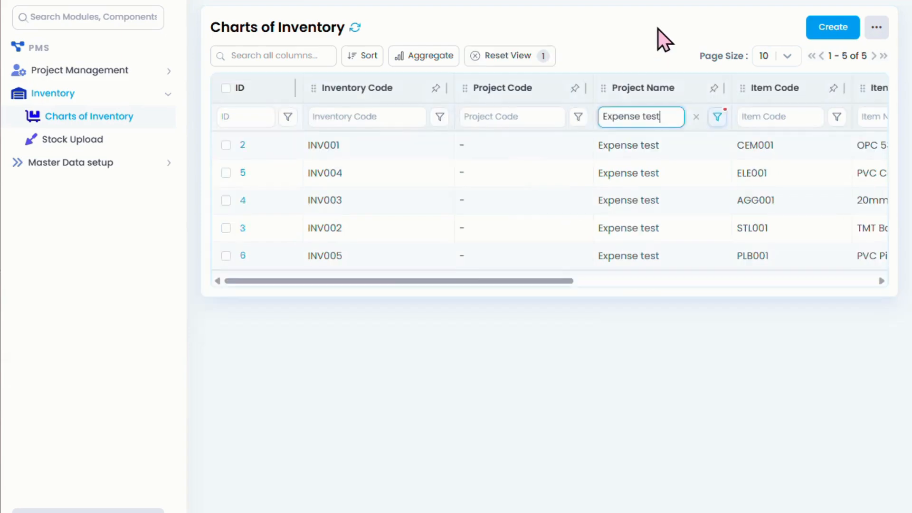
pyautogui.click(560, 283)
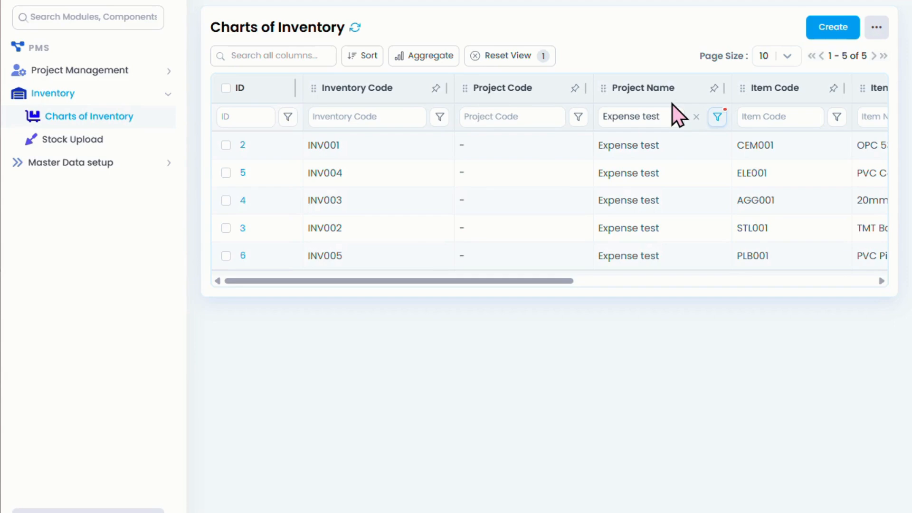
pyautogui.moveTo(525, 281); pyautogui.dragTo(449, 305)
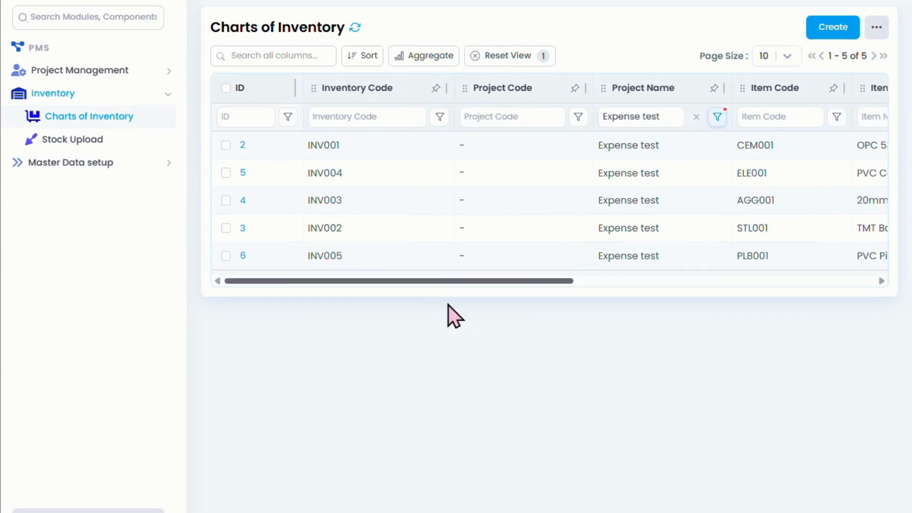
pyautogui.click(696, 118)
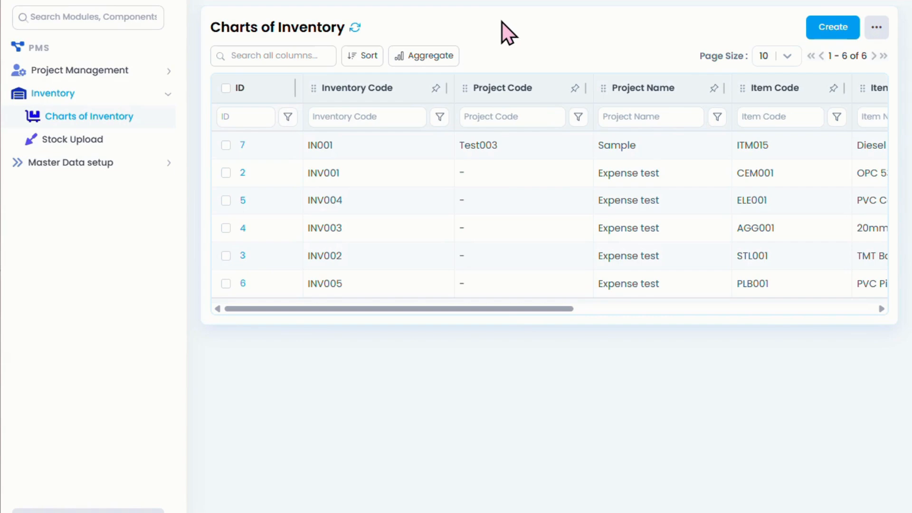
# Step: Add a SUM aggregation to the Available Quantity column of the inventory list
pyautogui.moveTo(503, 312); pyautogui.dragTo(774, 317)
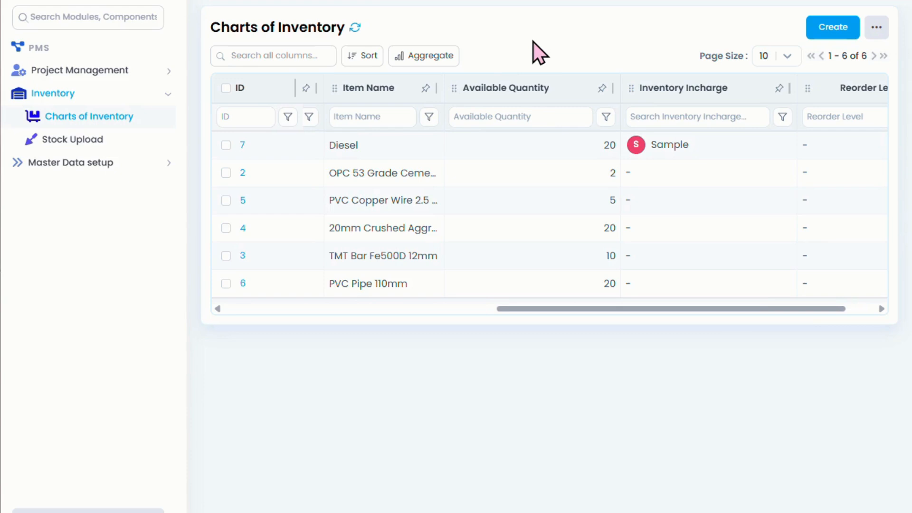
pyautogui.click(416, 57)
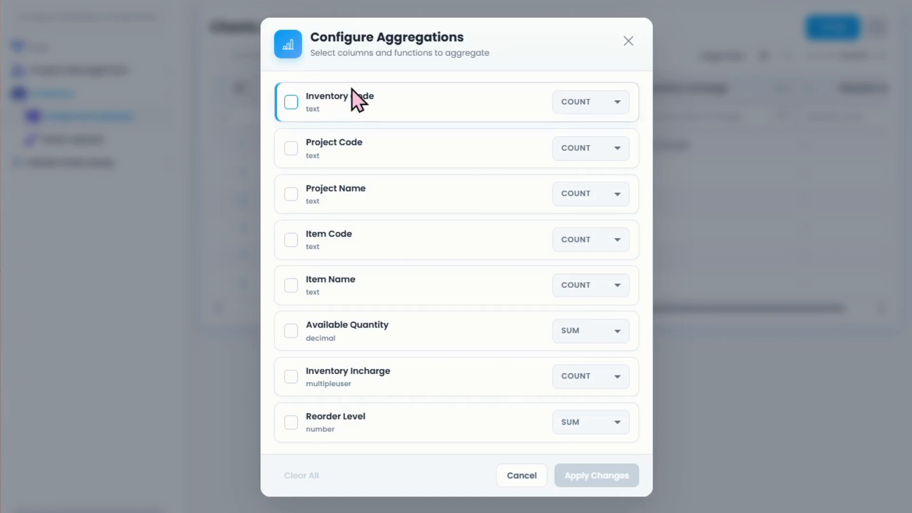
pyautogui.click(289, 335)
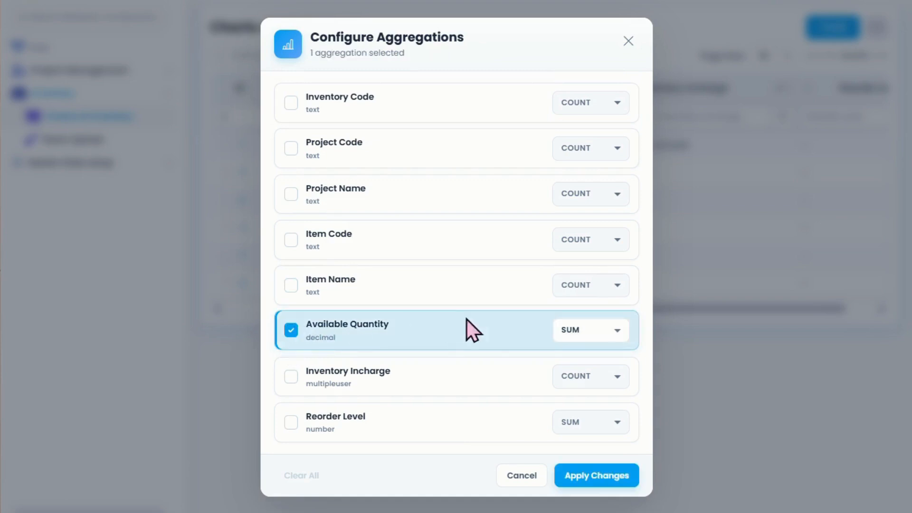
pyautogui.click(570, 333)
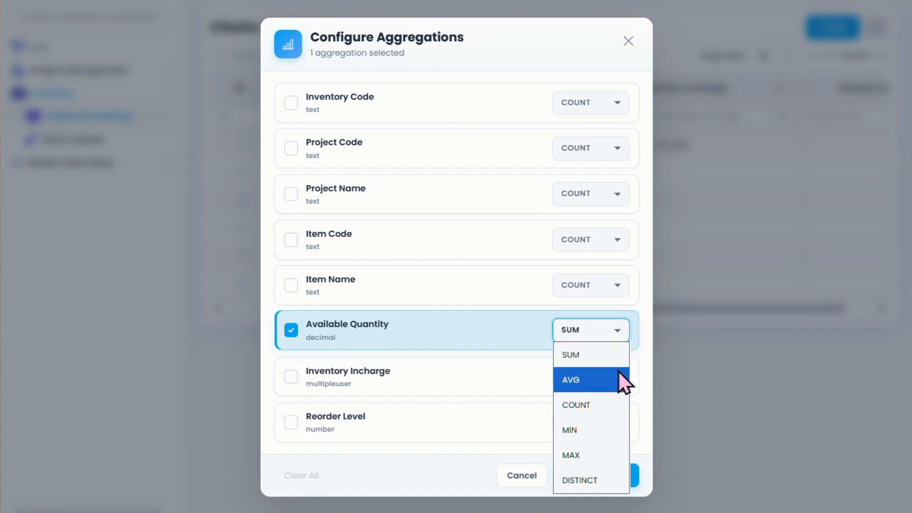
pyautogui.click(583, 354)
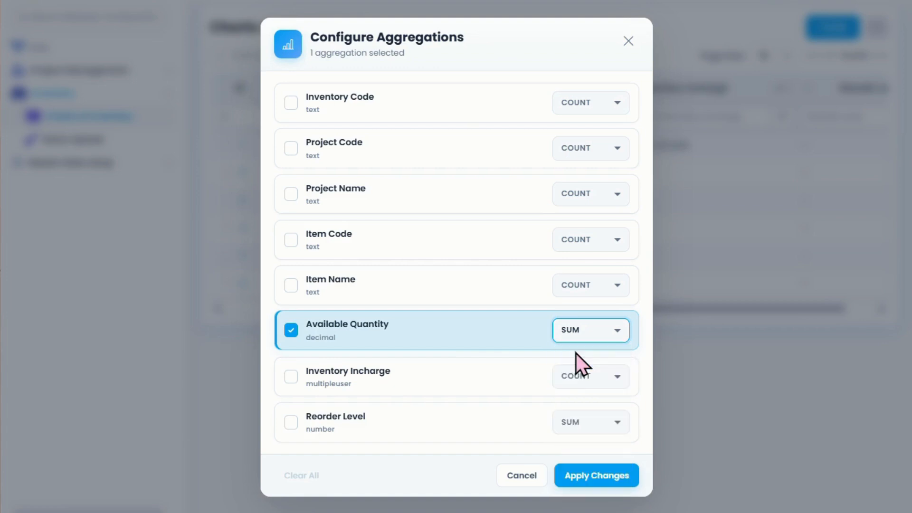
pyautogui.click(623, 480)
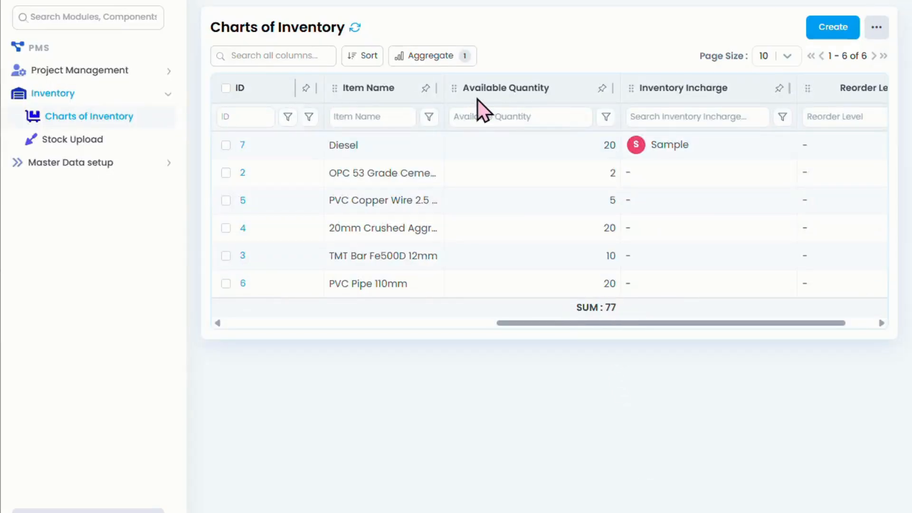
# Step: Change the Available Quantity aggregation to AVG and apply it
pyautogui.click(442, 56)
pyautogui.click(617, 331)
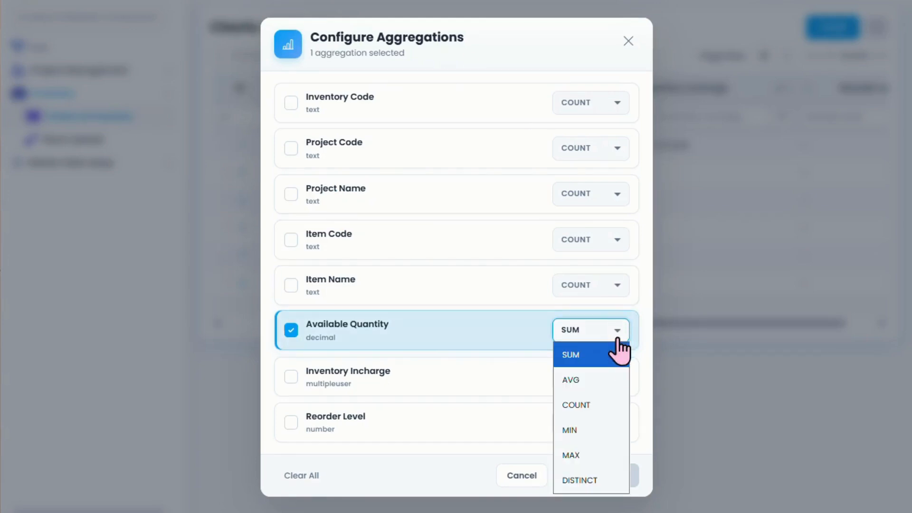
pyautogui.click(608, 373)
pyautogui.click(613, 474)
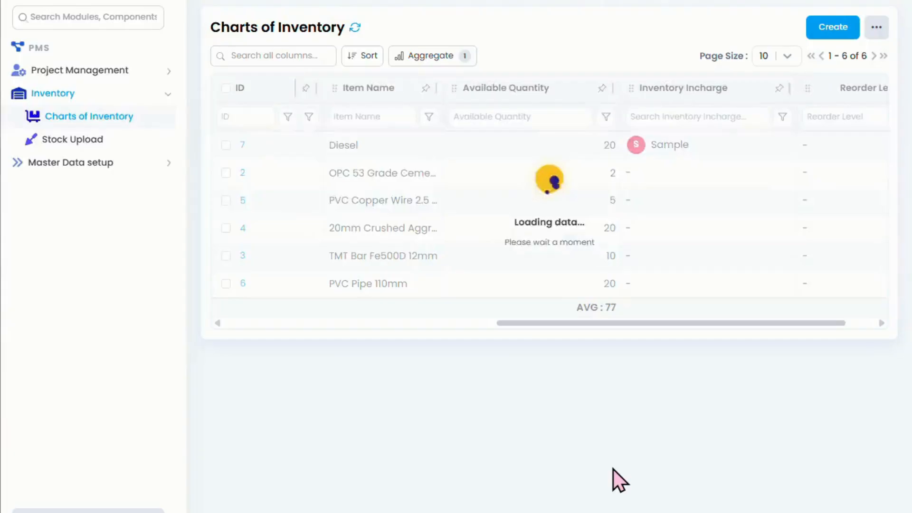
pyautogui.moveTo(560, 311); pyautogui.dragTo(615, 307)
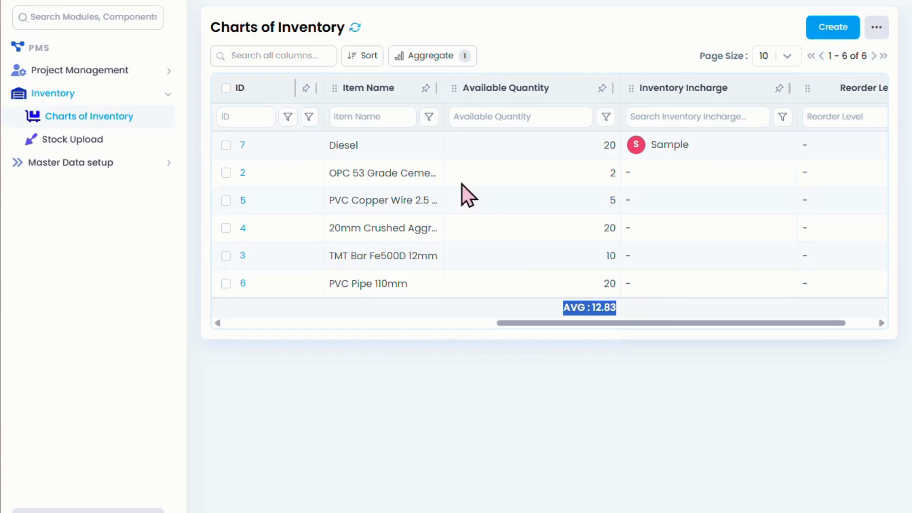
# Step: Clear all aggregations from the inventory list
pyautogui.click(431, 67)
pyautogui.click(304, 474)
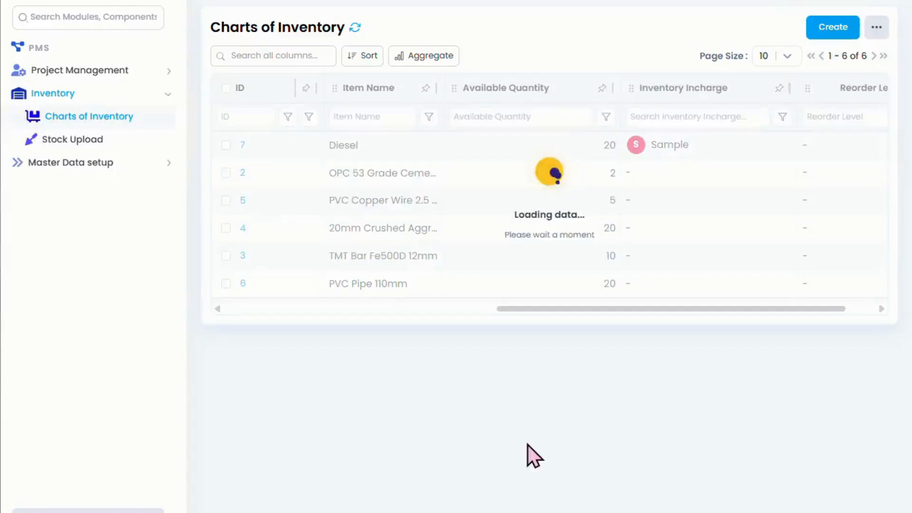
# Step: Open inventory record INV005 and examine the movement type options in a new inventory movement form without creating an entry
pyautogui.moveTo(629, 309); pyautogui.dragTo(291, 323)
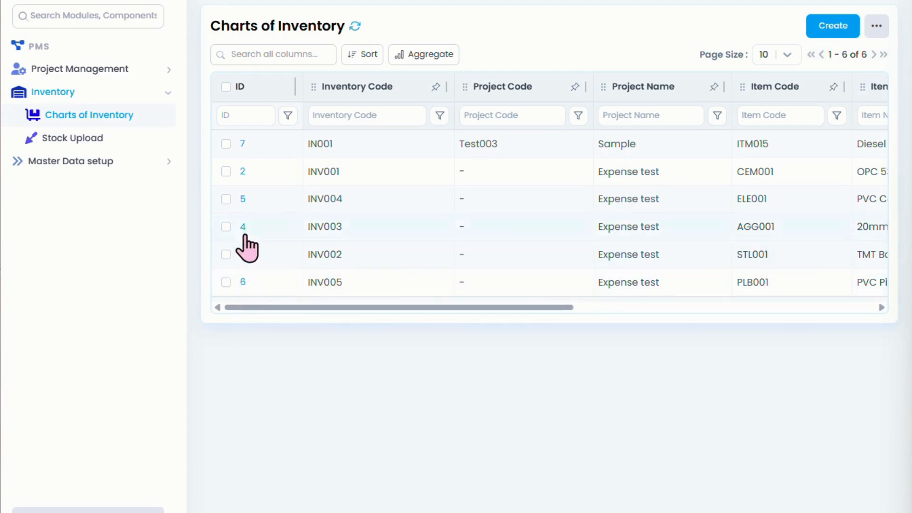
pyautogui.click(246, 282)
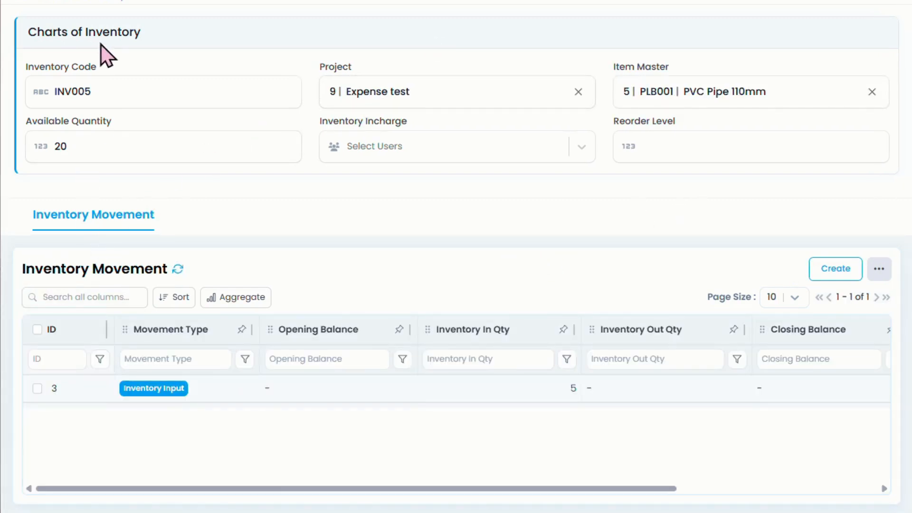
pyautogui.click(838, 273)
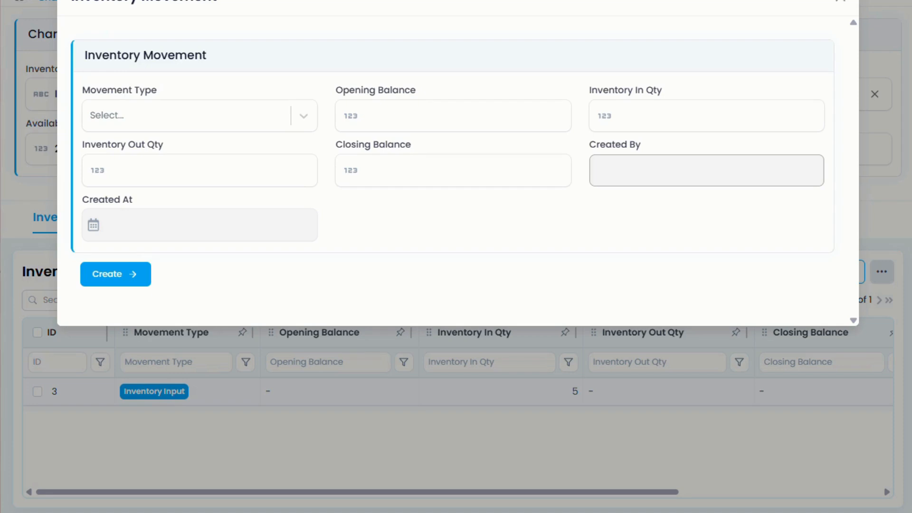
pyautogui.click(262, 115)
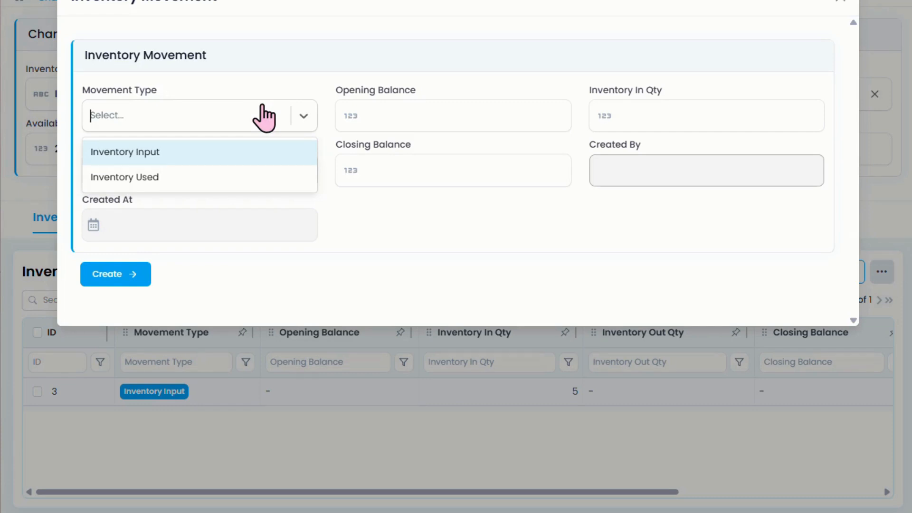
pyautogui.click(262, 106)
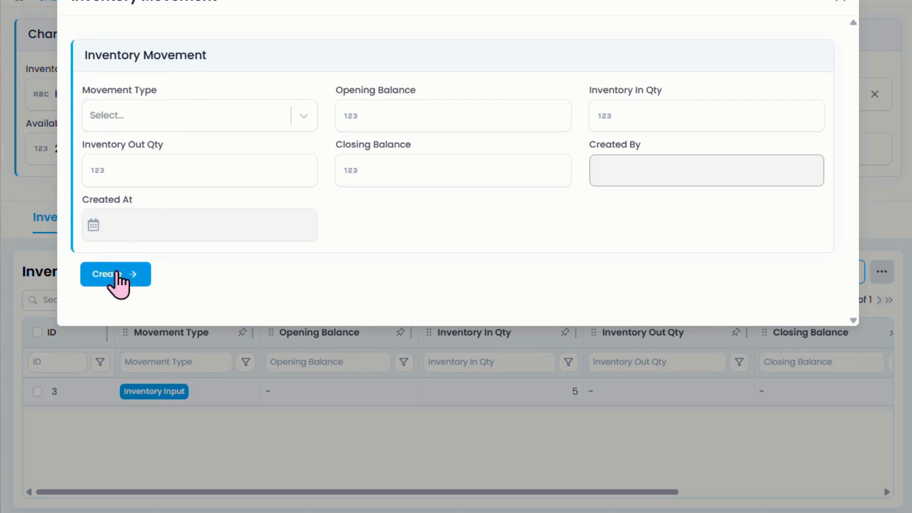
pyautogui.click(844, 6)
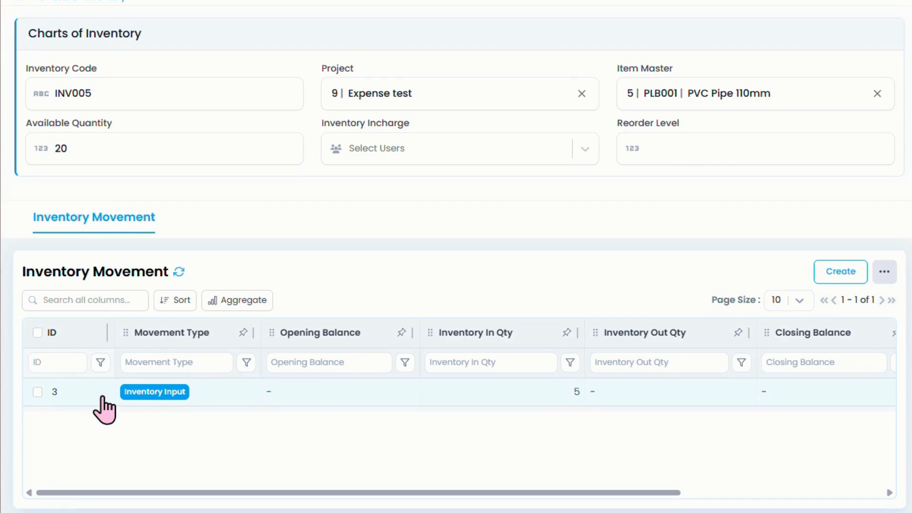
# Step: Examine the remaining columns of INV005's inventory movement entry and return to the inventory list
pyautogui.moveTo(222, 493); pyautogui.dragTo(532, 504)
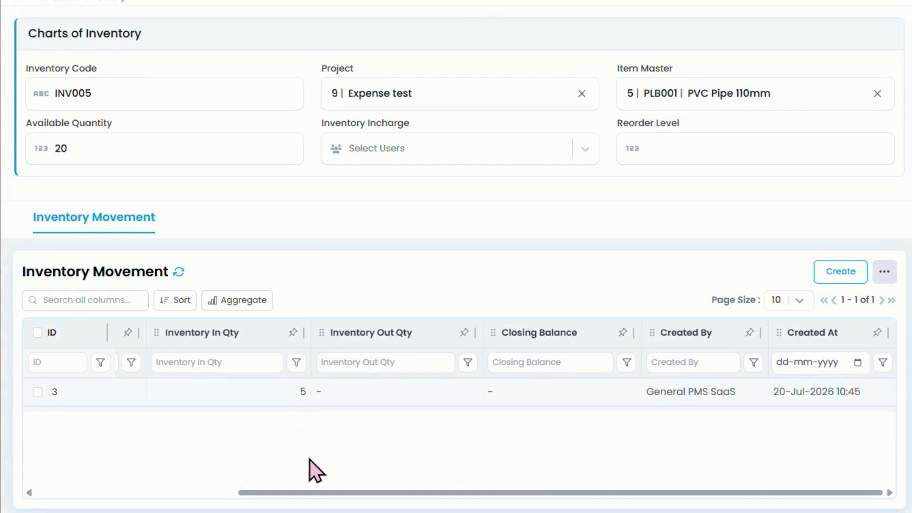
pyautogui.click(899, 4)
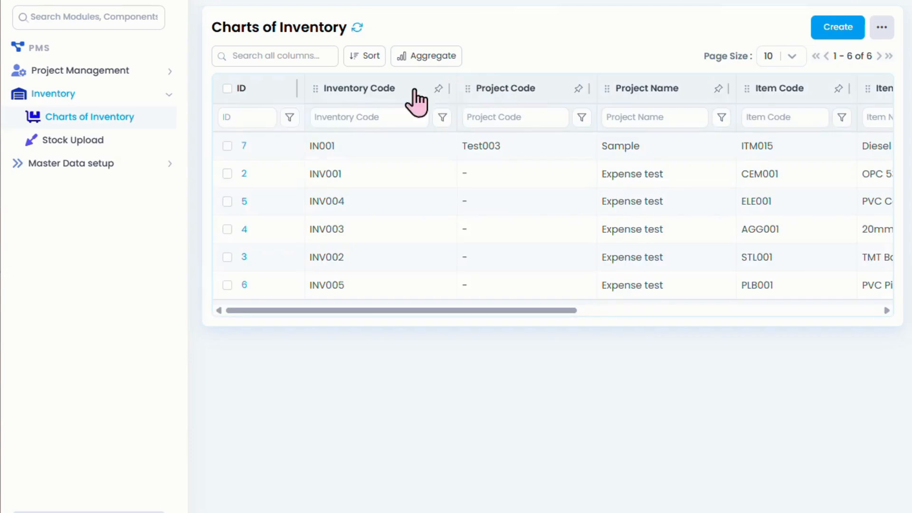